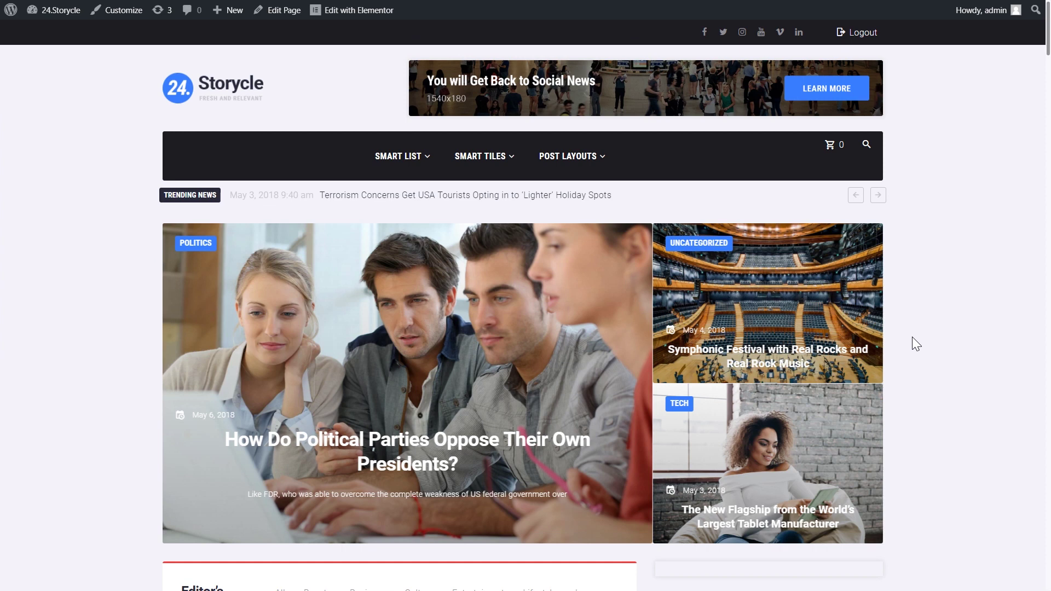
Scroll the theme page, then select and clear part of the product title text
{"action": "scroll", "coordinate": [912, 336], "scroll_direction": "down", "scroll_amount": 2}
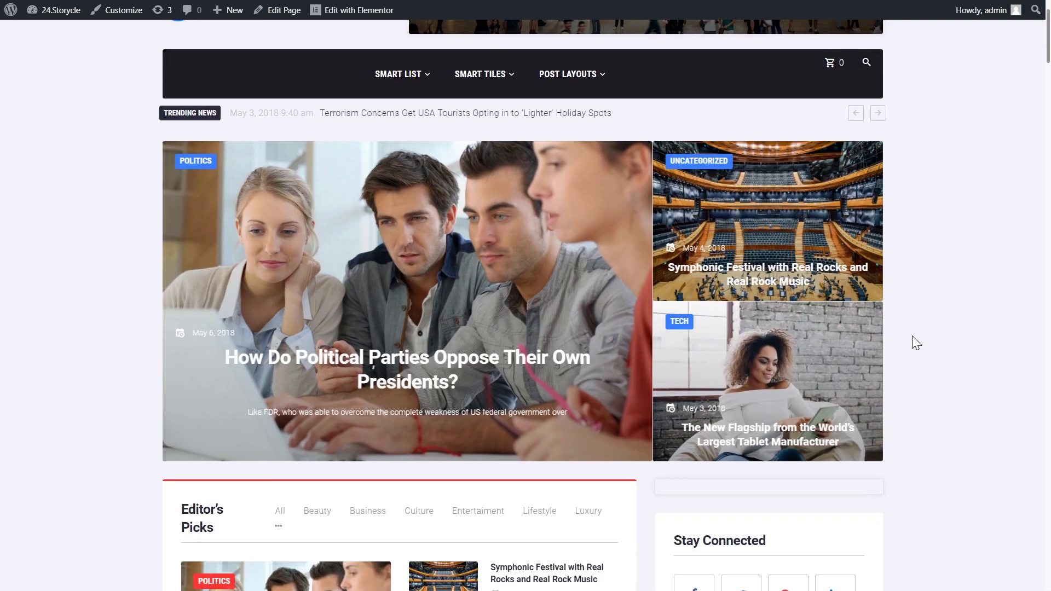
{"action": "scroll", "coordinate": [912, 336], "scroll_direction": "up", "scroll_amount": 2}
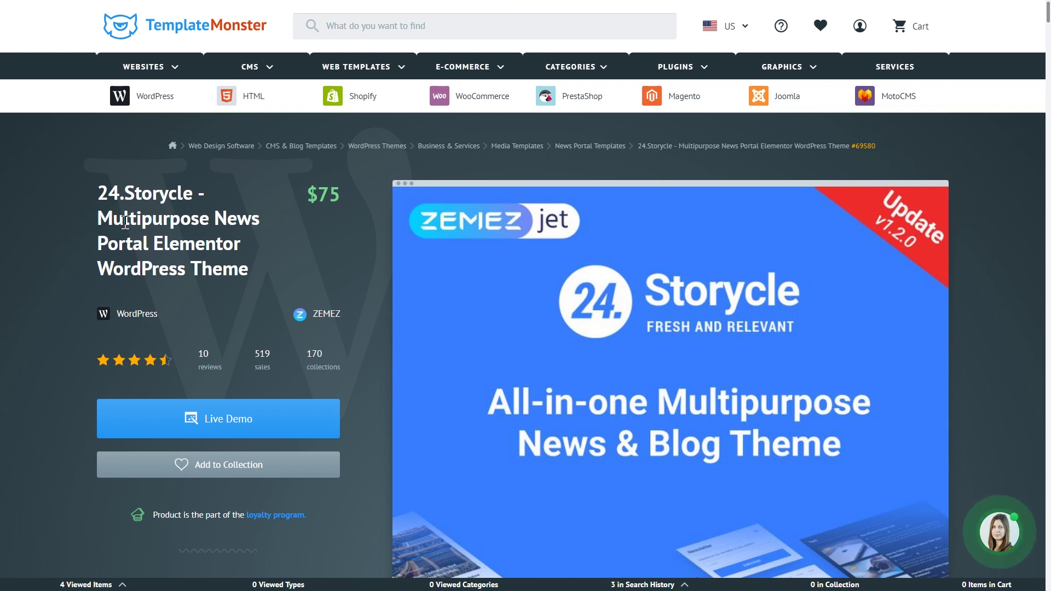
{"action": "left_click_drag", "start_coordinate": [99, 219], "coordinate": [255, 222]}
{"action": "left_click", "coordinate": [217, 243]}
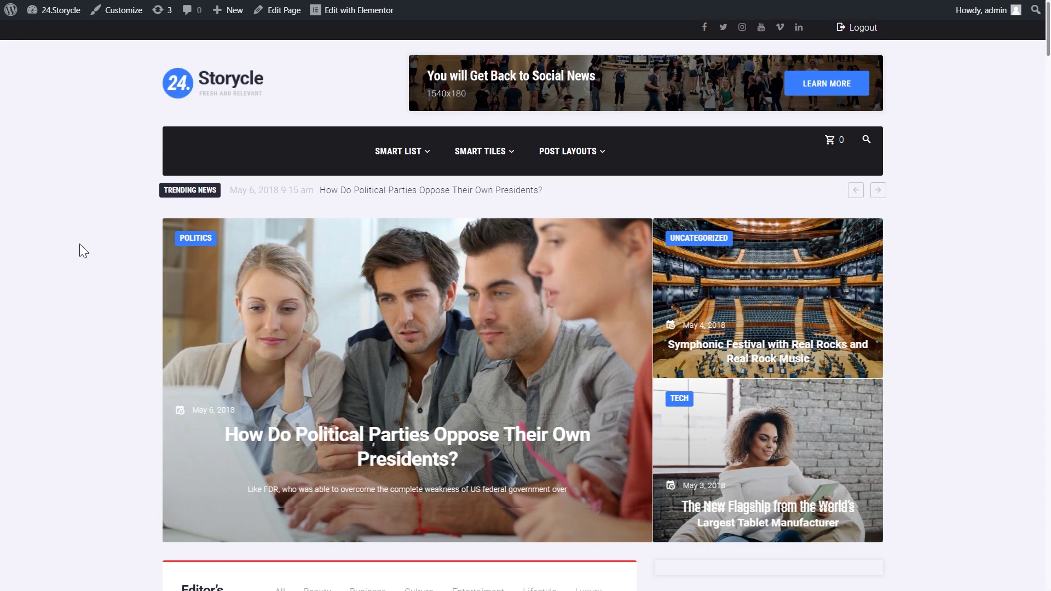
{"action": "scroll", "coordinate": [80, 244], "scroll_direction": "down", "scroll_amount": 2}
{"action": "scroll", "coordinate": [80, 244], "scroll_direction": "up", "scroll_amount": 1}
{"action": "scroll", "coordinate": [81, 244], "scroll_direction": "up", "scroll_amount": 1}
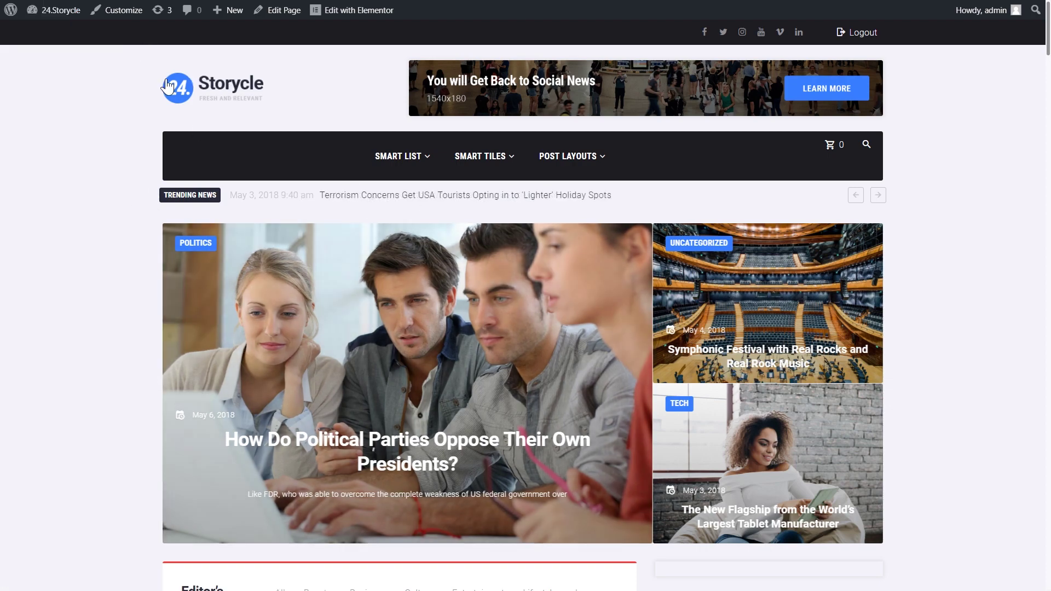
{"action": "scroll", "coordinate": [149, 169], "scroll_direction": "down", "scroll_amount": 2}
{"action": "scroll", "coordinate": [152, 241], "scroll_direction": "down", "scroll_amount": 5}
{"action": "scroll", "coordinate": [152, 241], "scroll_direction": "up", "scroll_amount": 2}
{"action": "scroll", "coordinate": [153, 241], "scroll_direction": "up", "scroll_amount": 5}
In the Customizer, browse Color Scheme's Regular scheme and Additional colors options
{"action": "left_click", "coordinate": [117, 11]}
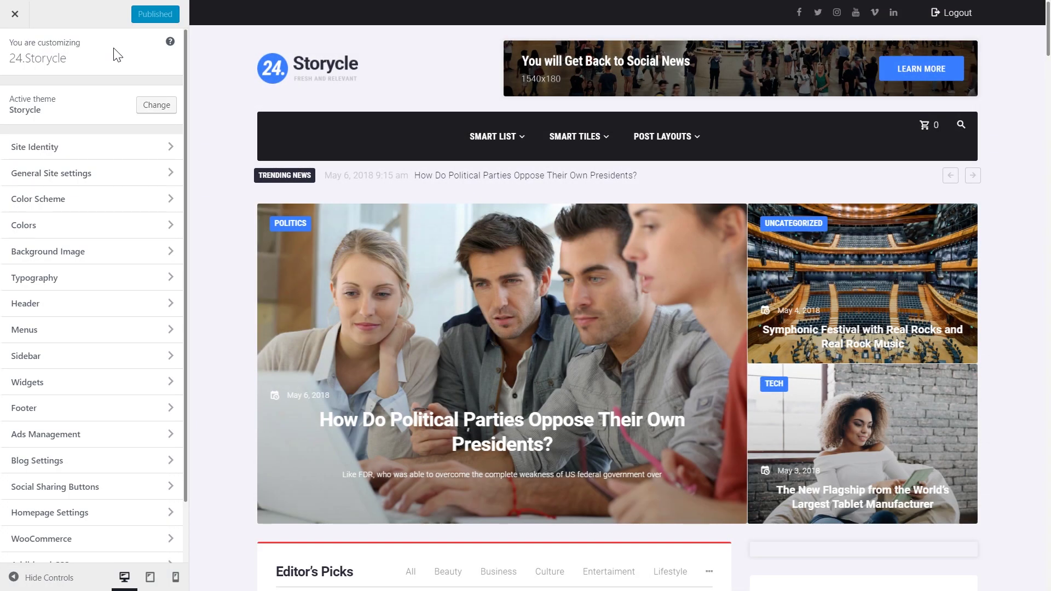
{"action": "left_click", "coordinate": [54, 204]}
{"action": "left_click", "coordinate": [79, 105]}
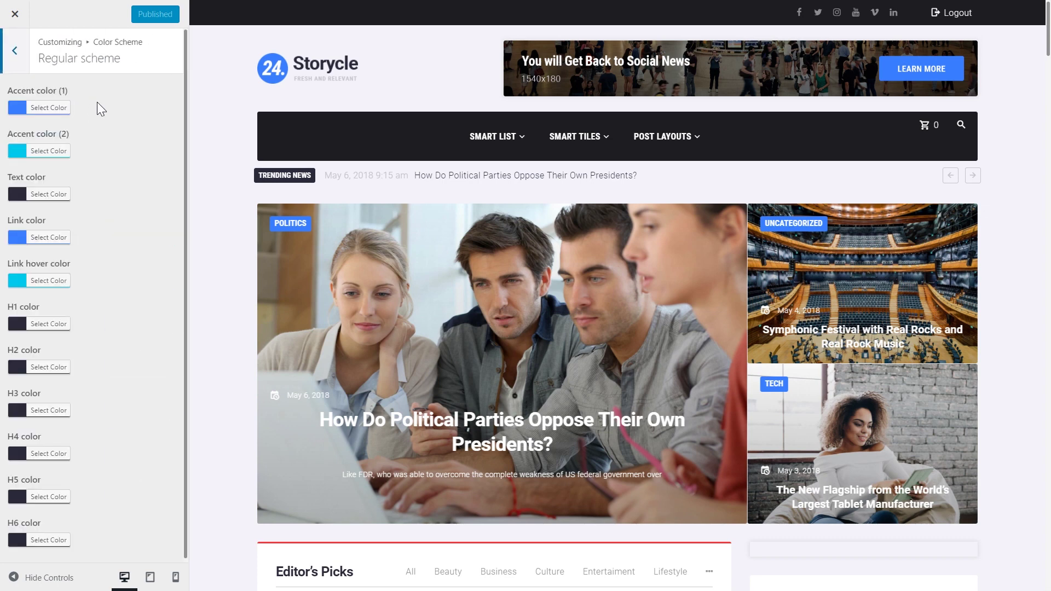
{"action": "left_click", "coordinate": [15, 62]}
{"action": "left_click", "coordinate": [71, 118]}
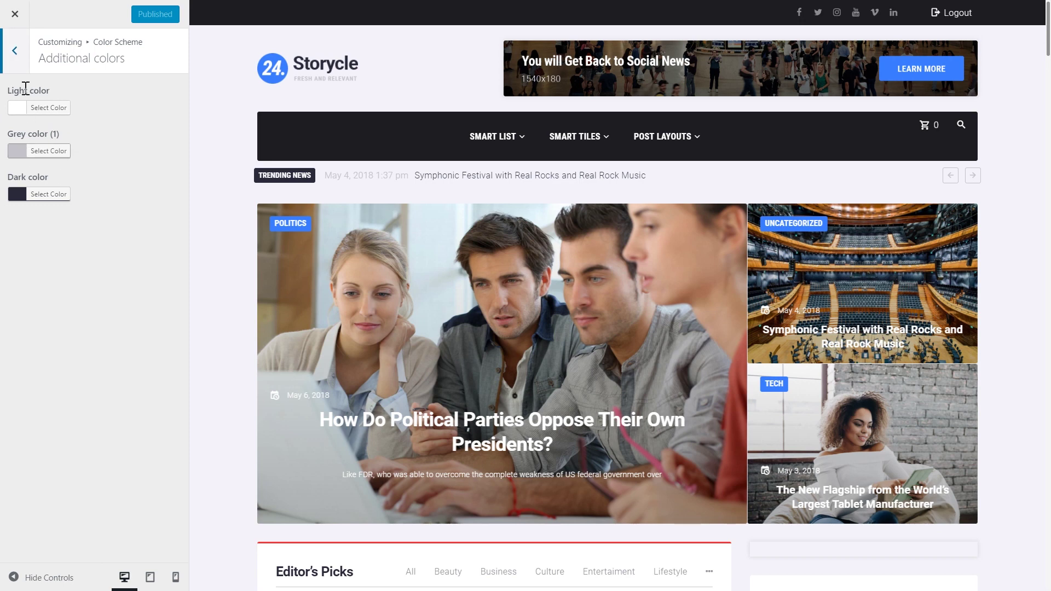
{"action": "left_click", "coordinate": [14, 50]}
{"action": "left_click", "coordinate": [52, 92]}
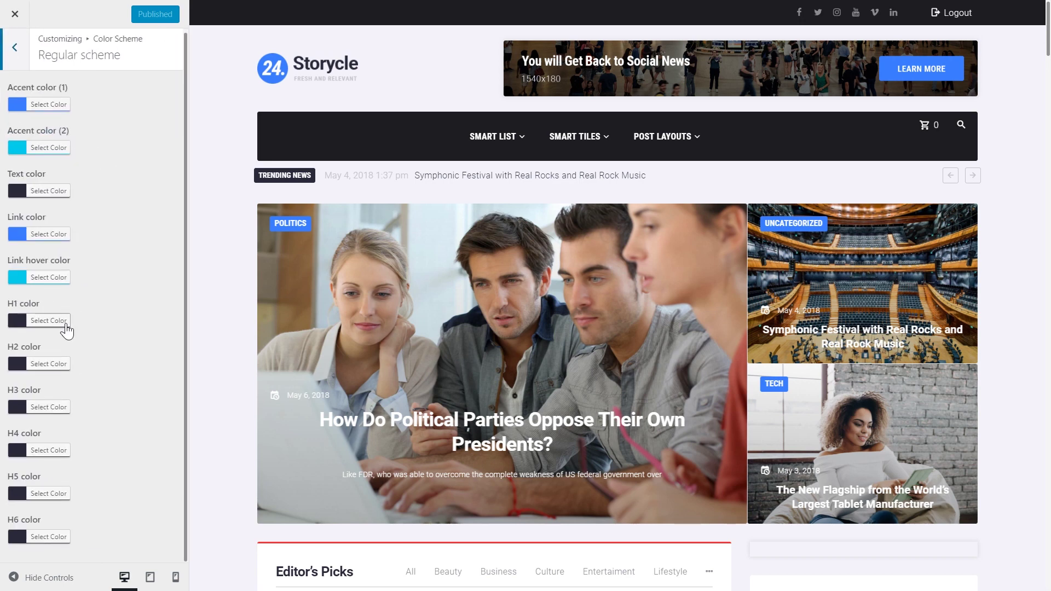
Set Accent color (1) to red (#ff3838) and check the preview's red category labels
{"action": "left_click", "coordinate": [21, 116]}
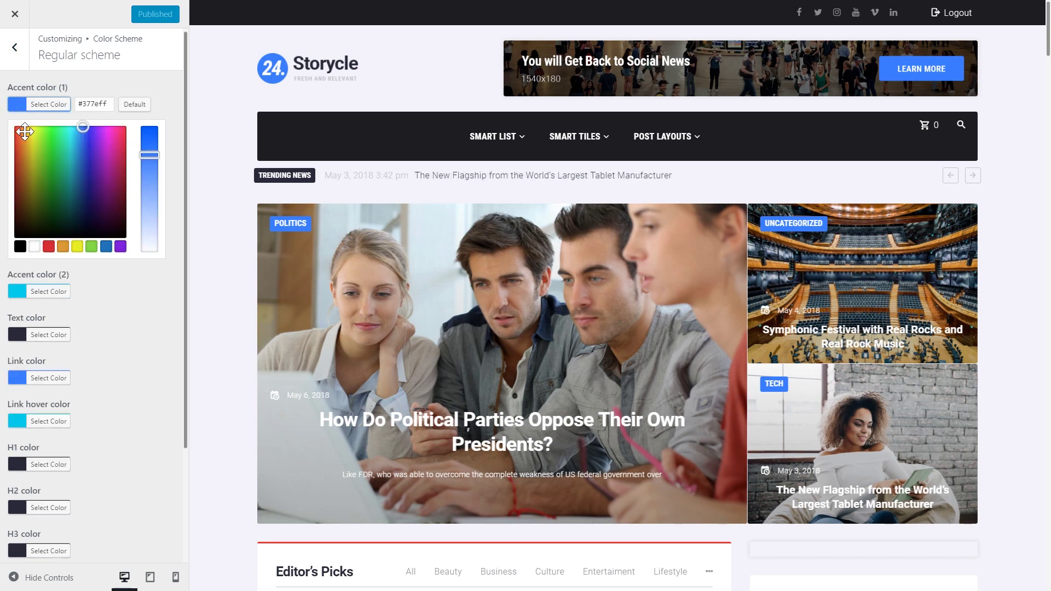
{"action": "left_click_drag", "start_coordinate": [22, 128], "coordinate": [7, 121]}
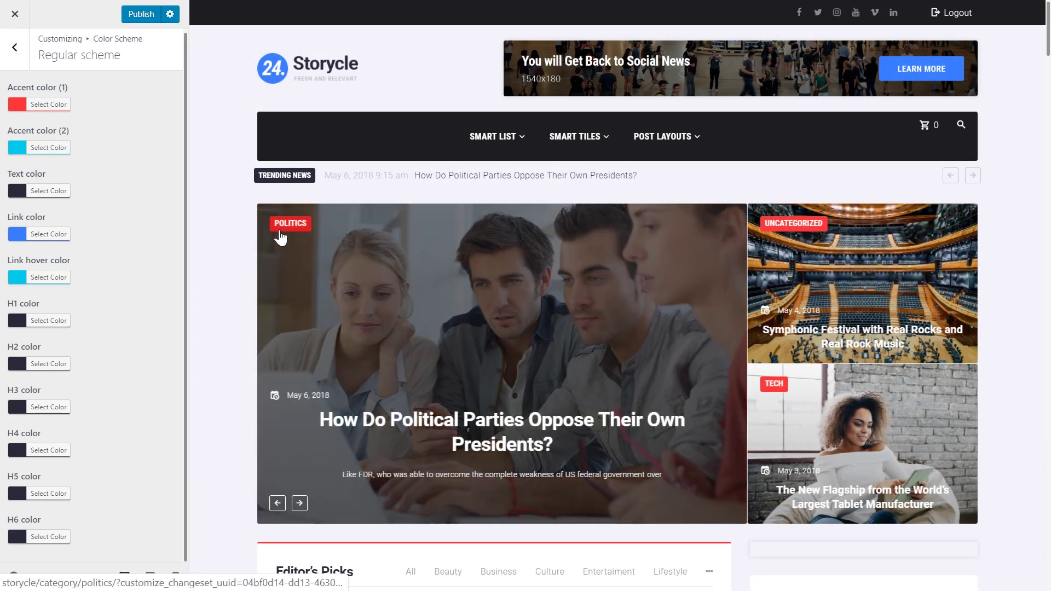
{"action": "mouse_move", "coordinate": [290, 234]}
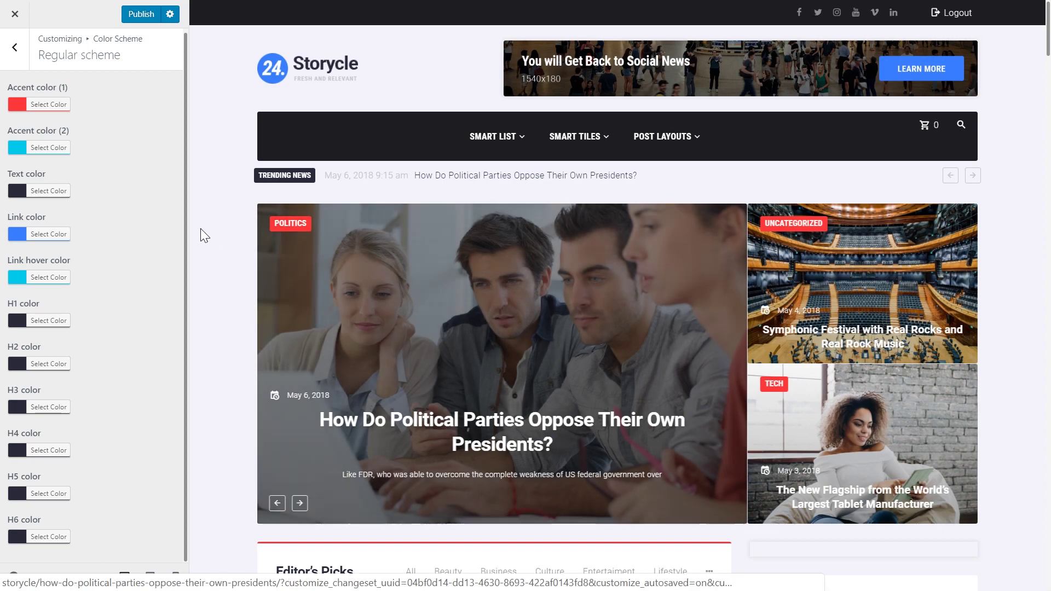
{"action": "scroll", "coordinate": [201, 228], "scroll_direction": "down", "scroll_amount": 3}
{"action": "scroll", "coordinate": [201, 229], "scroll_direction": "down", "scroll_amount": 5}
{"action": "scroll", "coordinate": [202, 229], "scroll_direction": "down", "scroll_amount": 7}
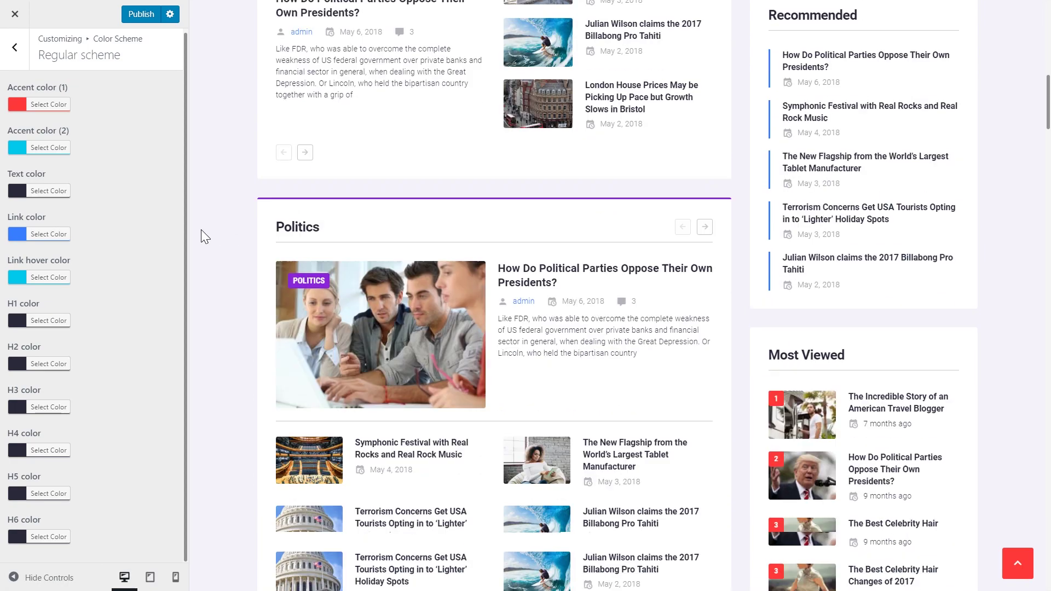
{"action": "scroll", "coordinate": [201, 229], "scroll_direction": "up", "scroll_amount": 9}
{"action": "scroll", "coordinate": [201, 229], "scroll_direction": "up", "scroll_amount": 6}
{"action": "scroll", "coordinate": [981, 524], "scroll_direction": "down", "scroll_amount": 9}
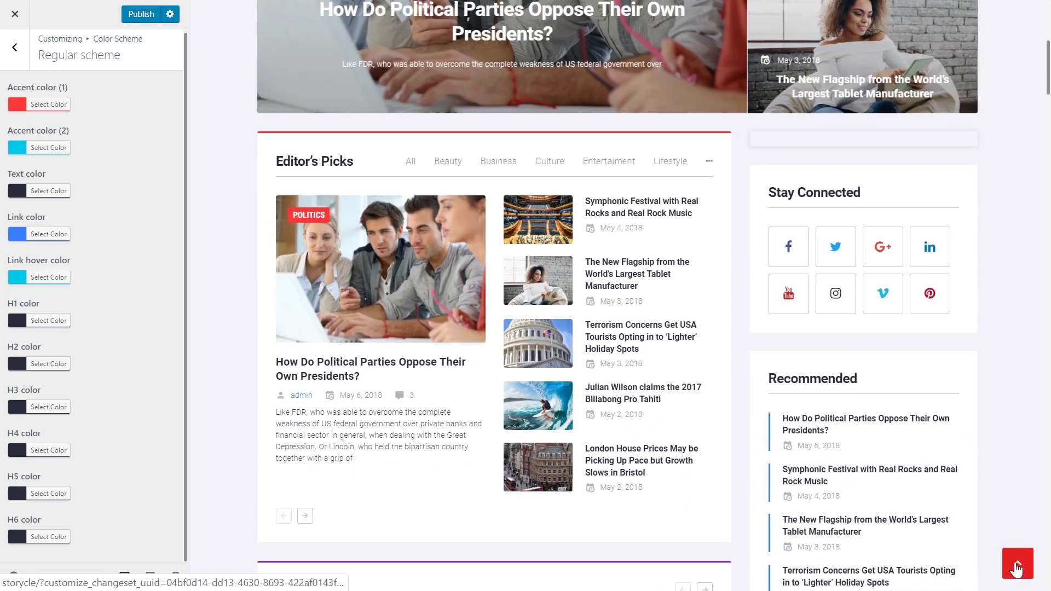
{"action": "left_click", "coordinate": [1020, 566]}
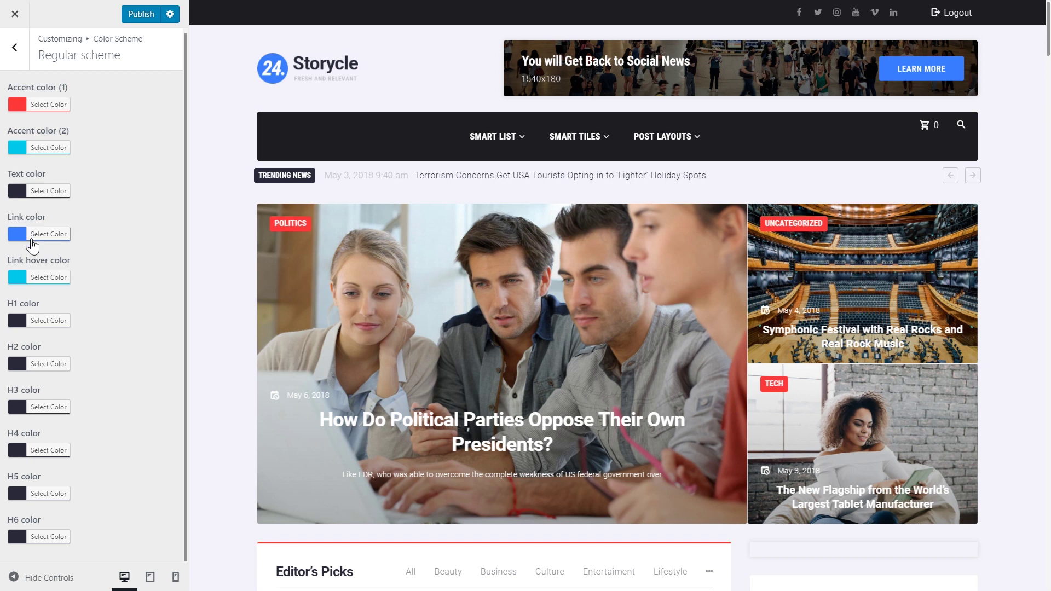
{"action": "left_click", "coordinate": [17, 61]}
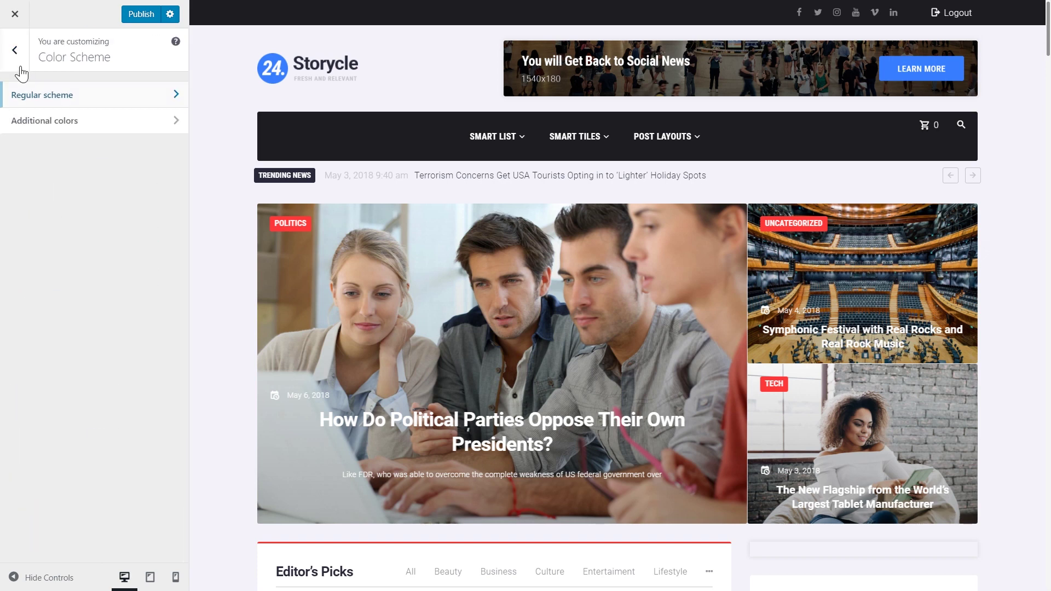
Check the additional colours, then set Colors > Body Background Color to white (#ffffff)
{"action": "left_click", "coordinate": [45, 123]}
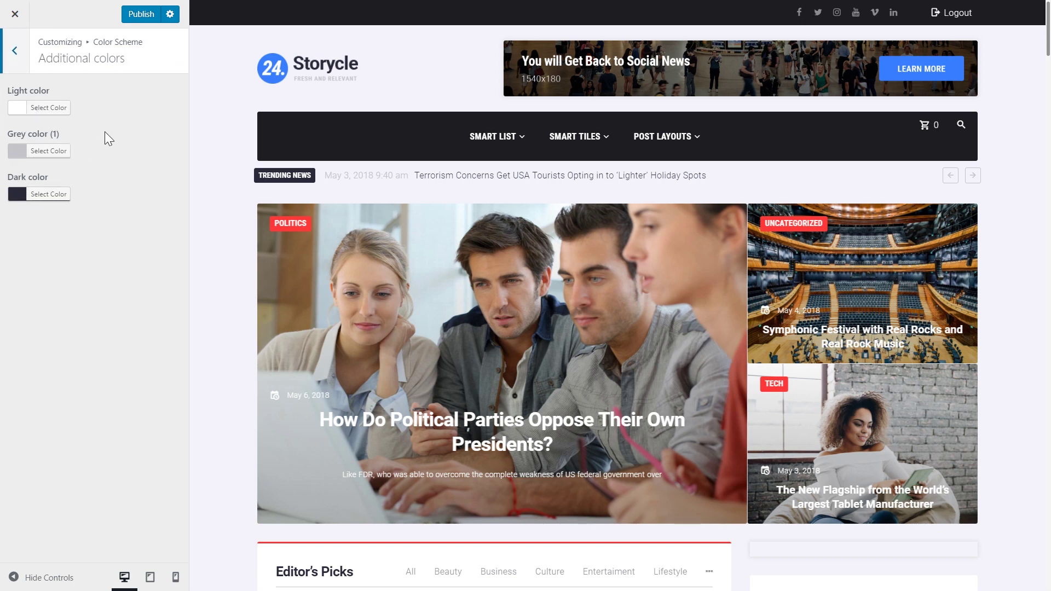
{"action": "left_click", "coordinate": [21, 61]}
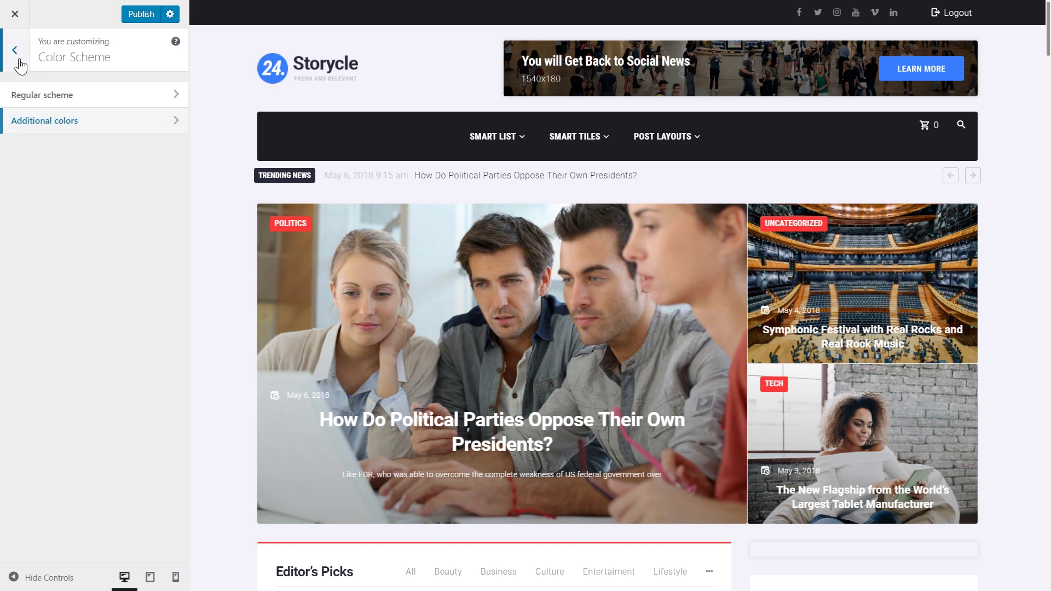
{"action": "left_click", "coordinate": [21, 62]}
{"action": "left_click", "coordinate": [68, 225]}
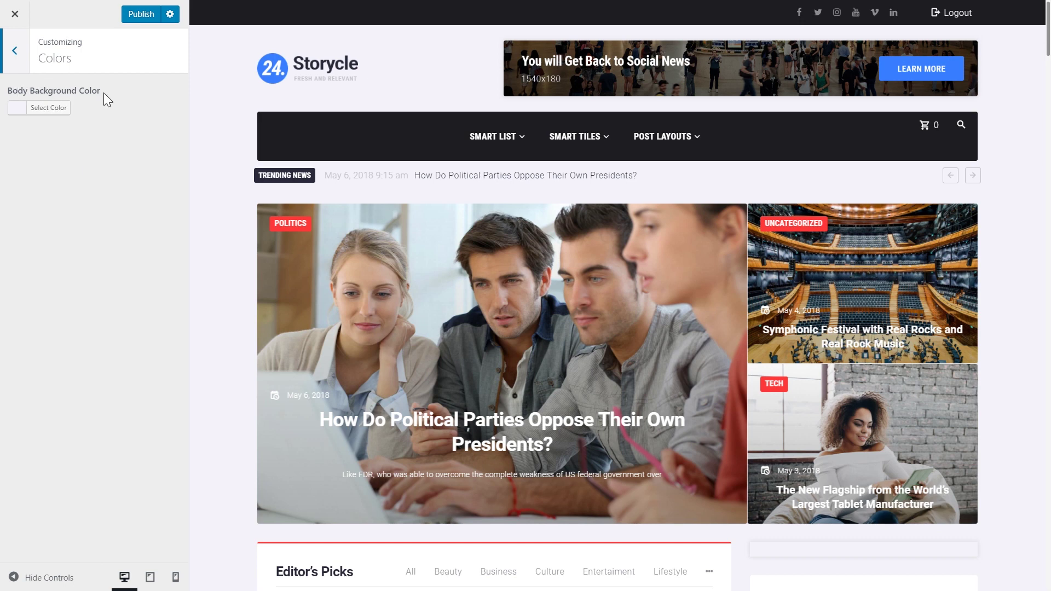
{"action": "left_click", "coordinate": [10, 110]}
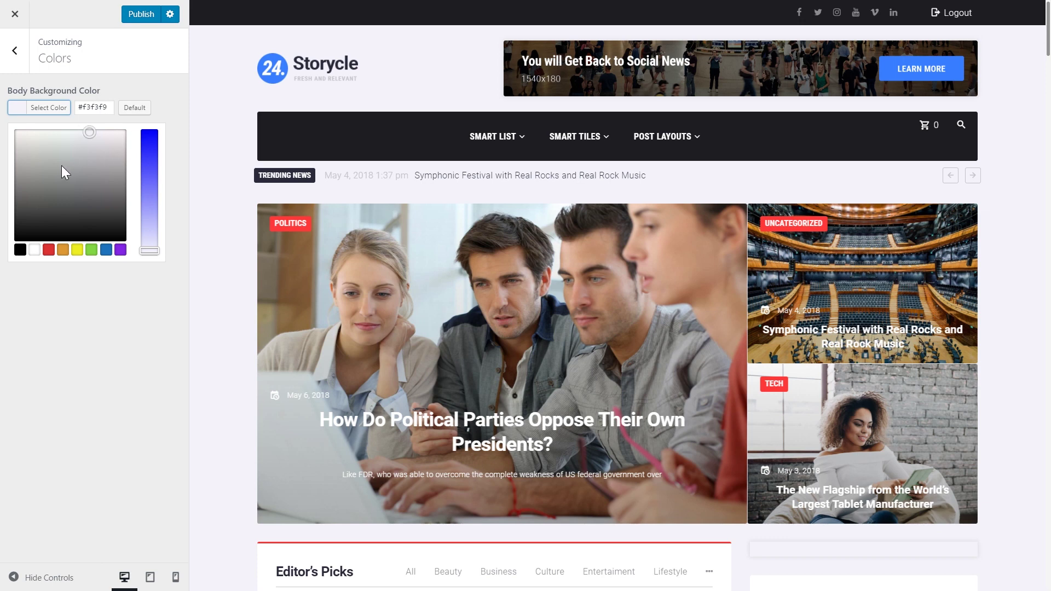
{"action": "left_click", "coordinate": [35, 250]}
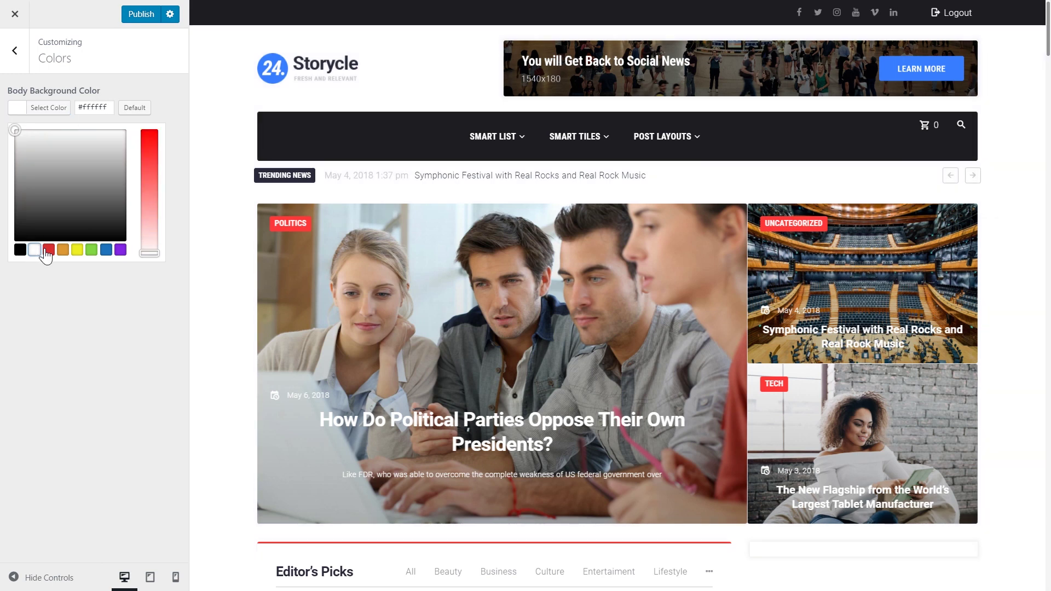
{"action": "left_click", "coordinate": [24, 65]}
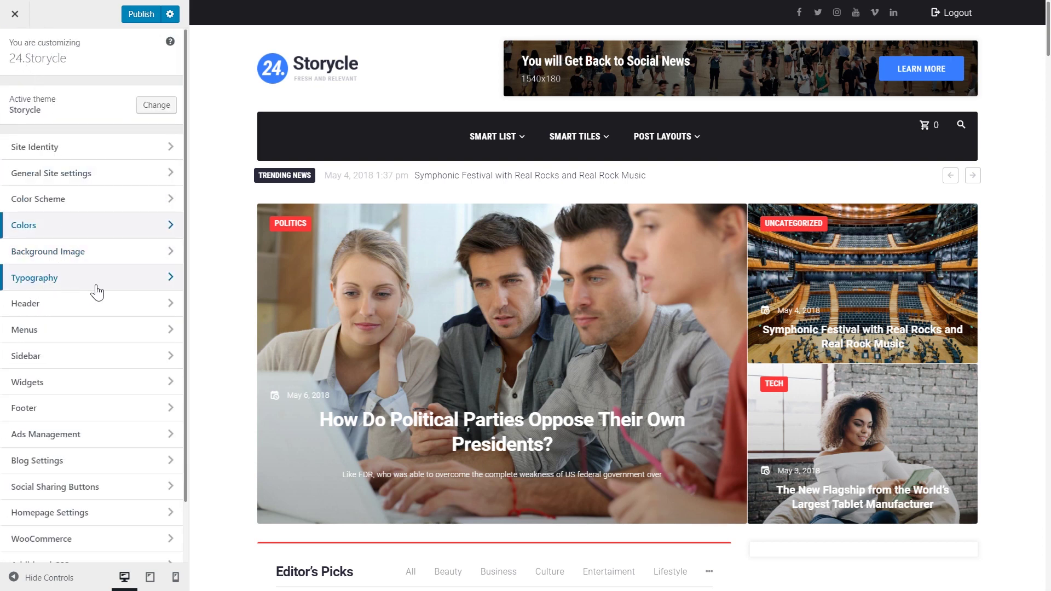
Review Logo and Body text typography, keeping Roboto and text transform None
{"action": "left_click", "coordinate": [68, 285]}
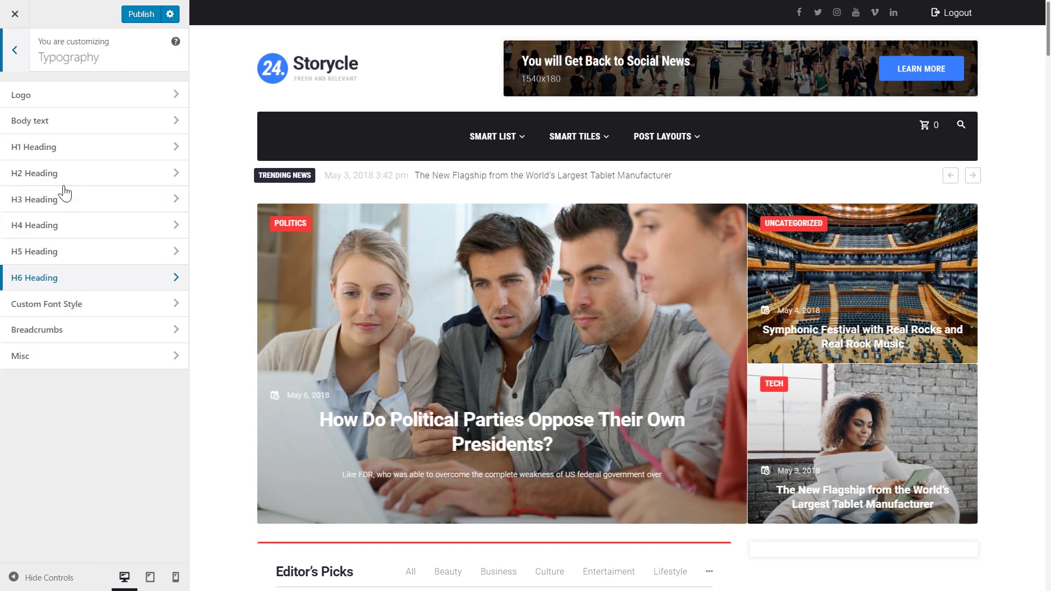
{"action": "left_click", "coordinate": [99, 100]}
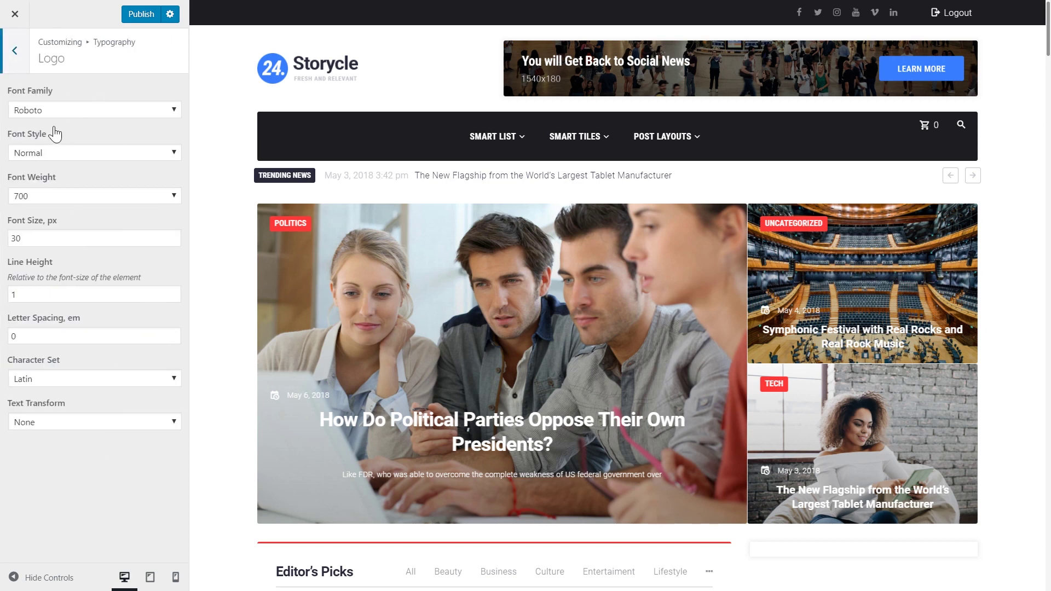
{"action": "left_click", "coordinate": [13, 60]}
{"action": "left_click", "coordinate": [63, 123]}
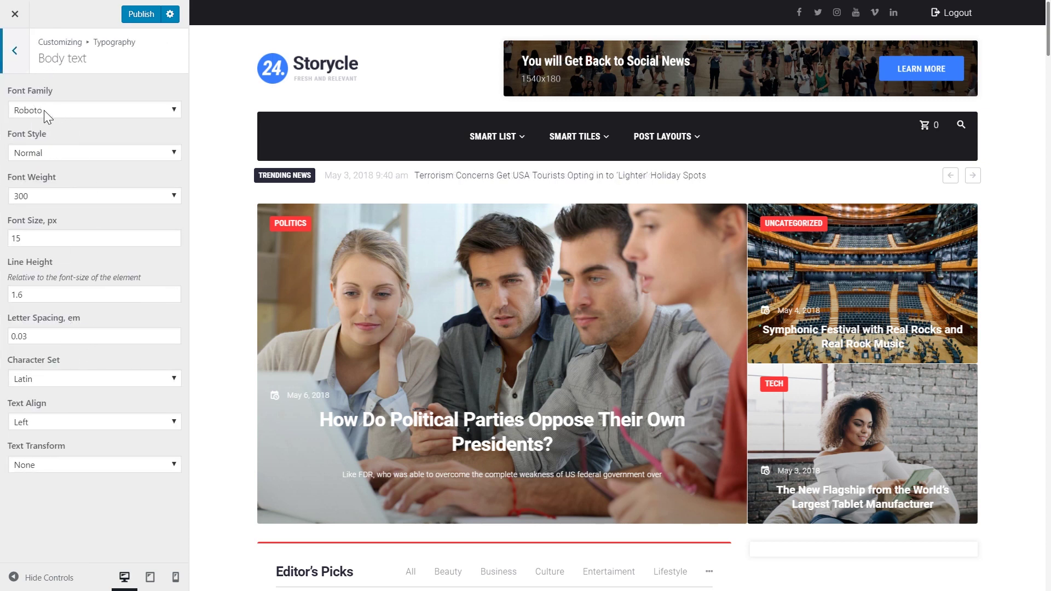
{"action": "left_click", "coordinate": [57, 112]}
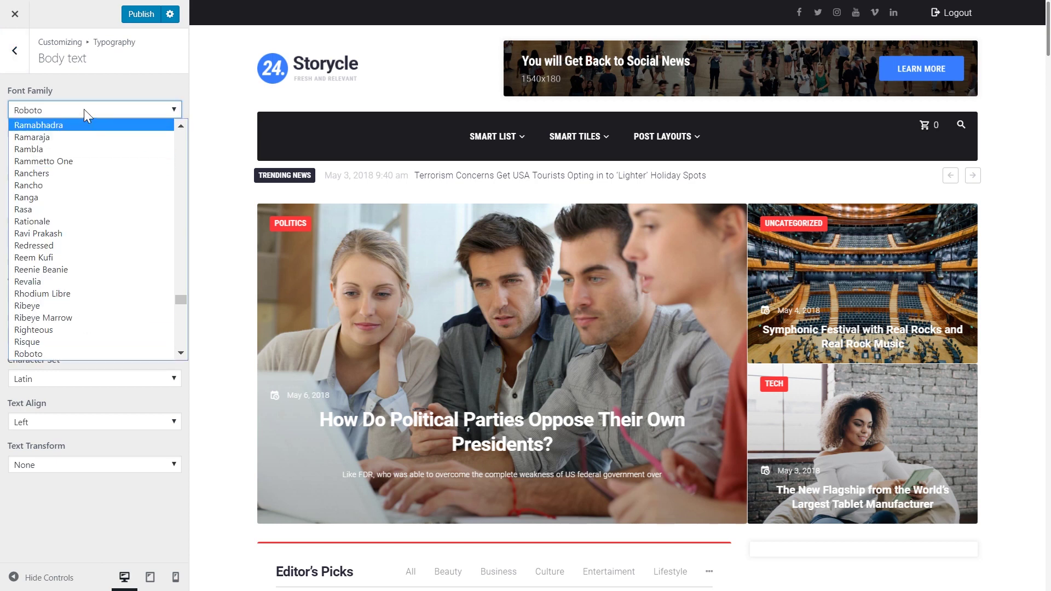
{"action": "left_click", "coordinate": [84, 110]}
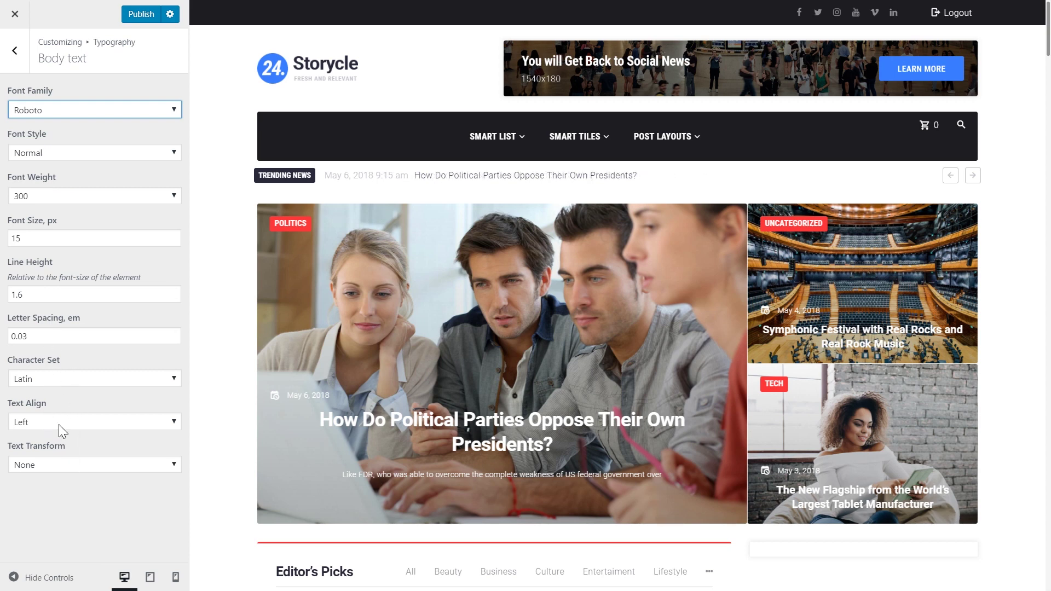
{"action": "left_click", "coordinate": [96, 464]}
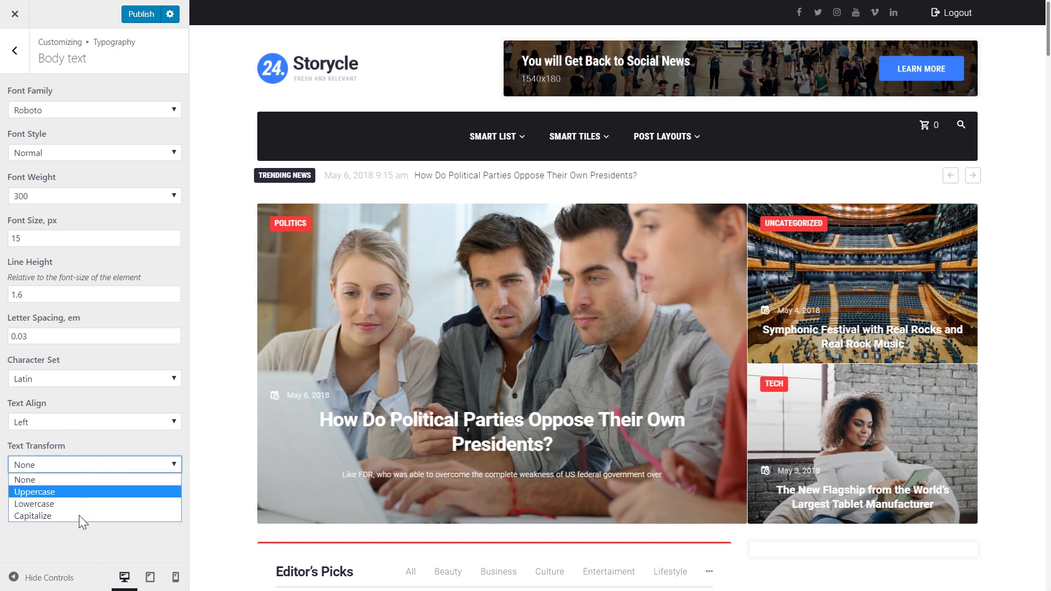
{"action": "left_click", "coordinate": [66, 468]}
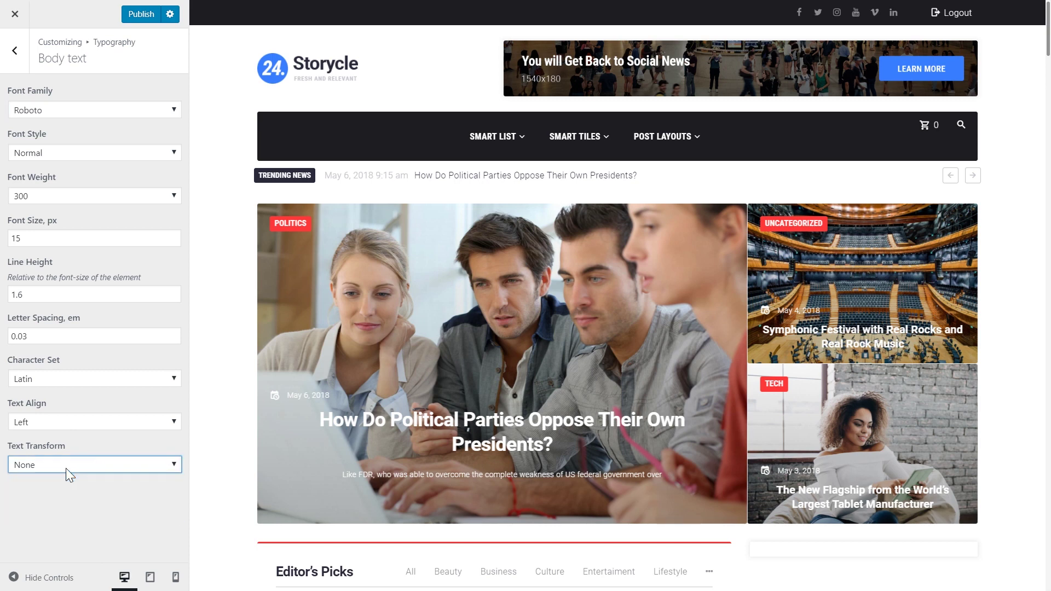
{"action": "left_click", "coordinate": [15, 52]}
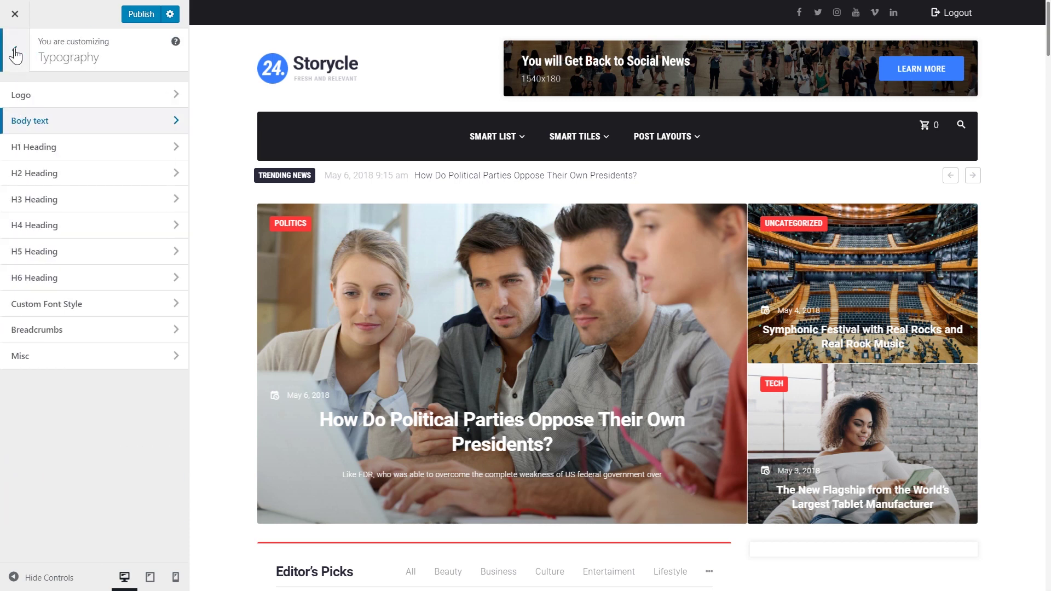
Look over the H1 Heading and Misc typography settings without changing anything
{"action": "left_click", "coordinate": [56, 146]}
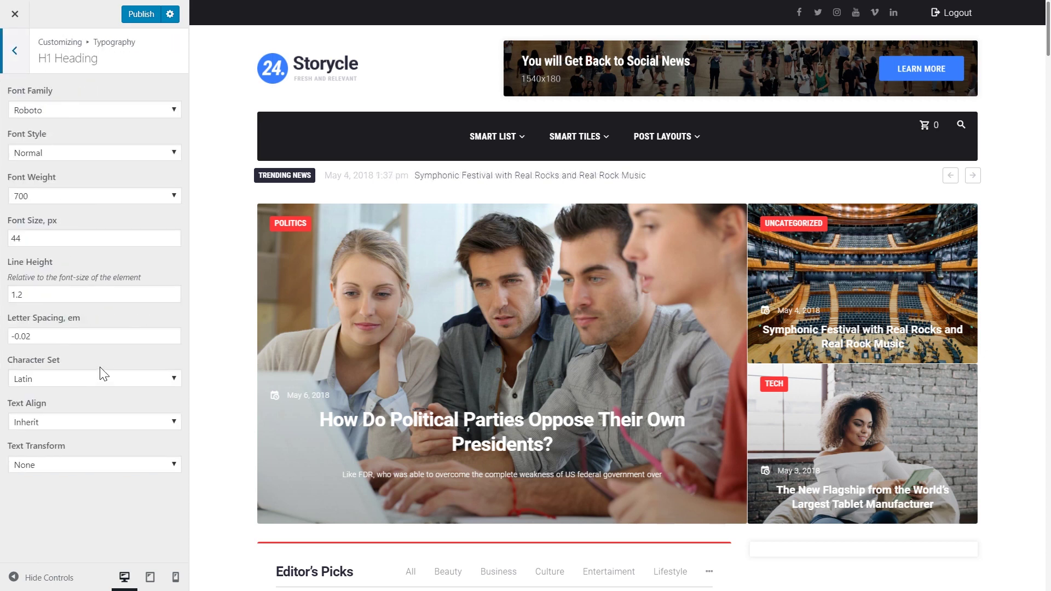
{"action": "left_click", "coordinate": [15, 50]}
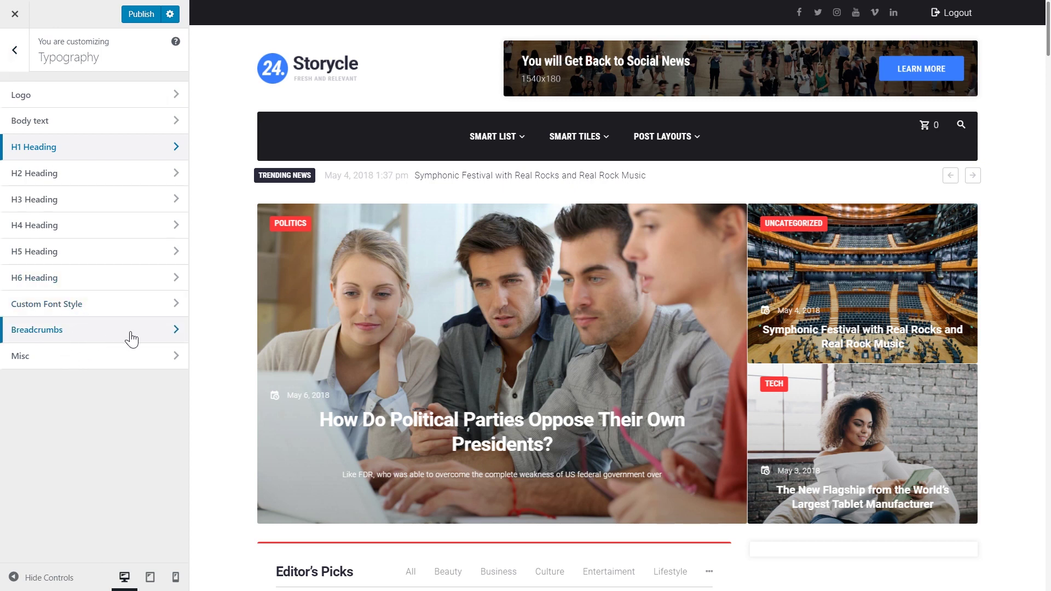
{"action": "left_click", "coordinate": [117, 357]}
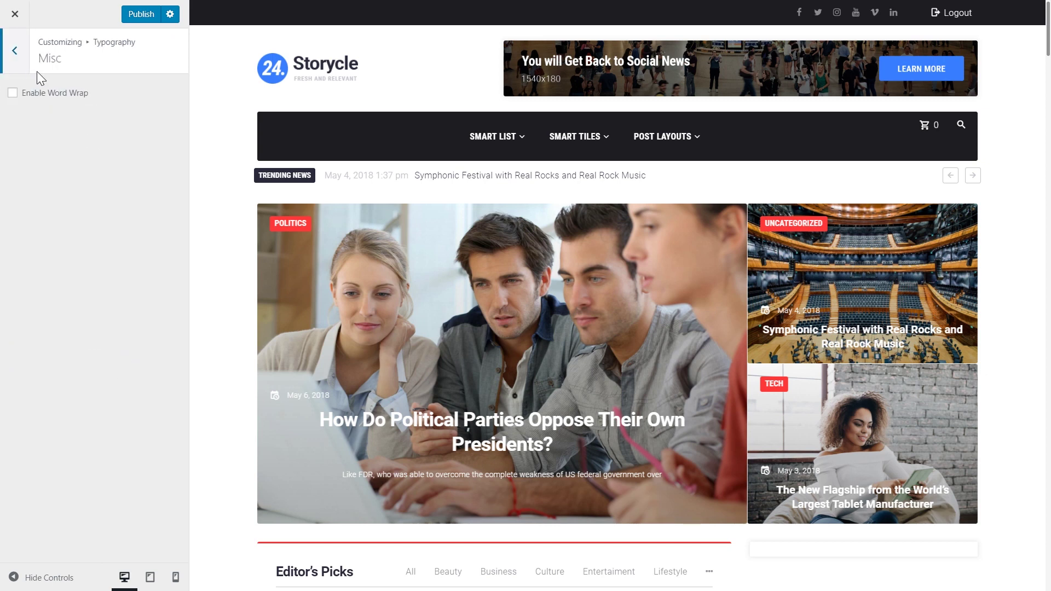
{"action": "left_click", "coordinate": [15, 53]}
{"action": "left_click", "coordinate": [22, 57]}
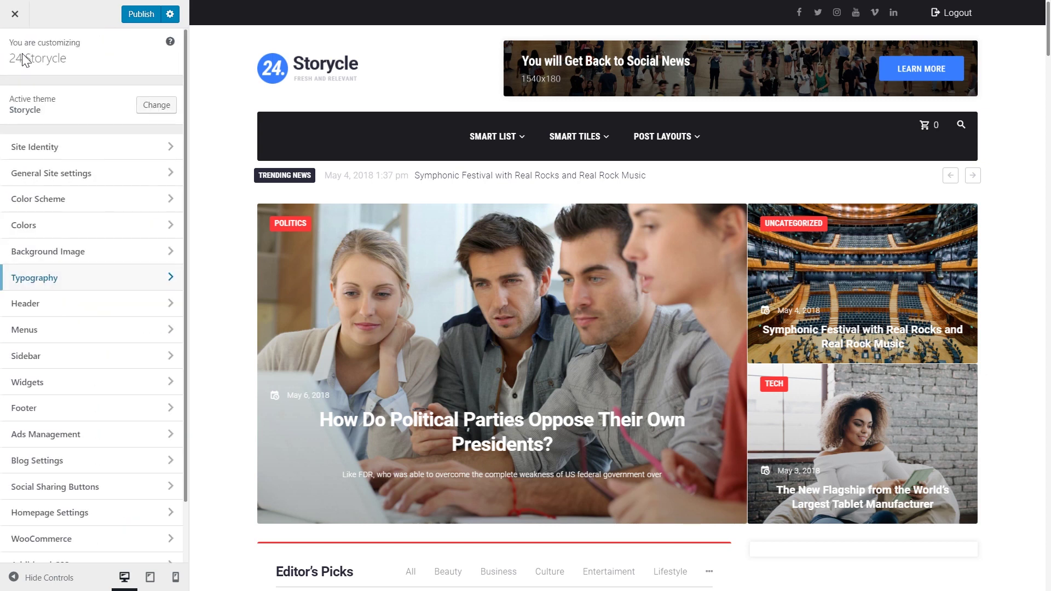
{"action": "left_click", "coordinate": [70, 303]}
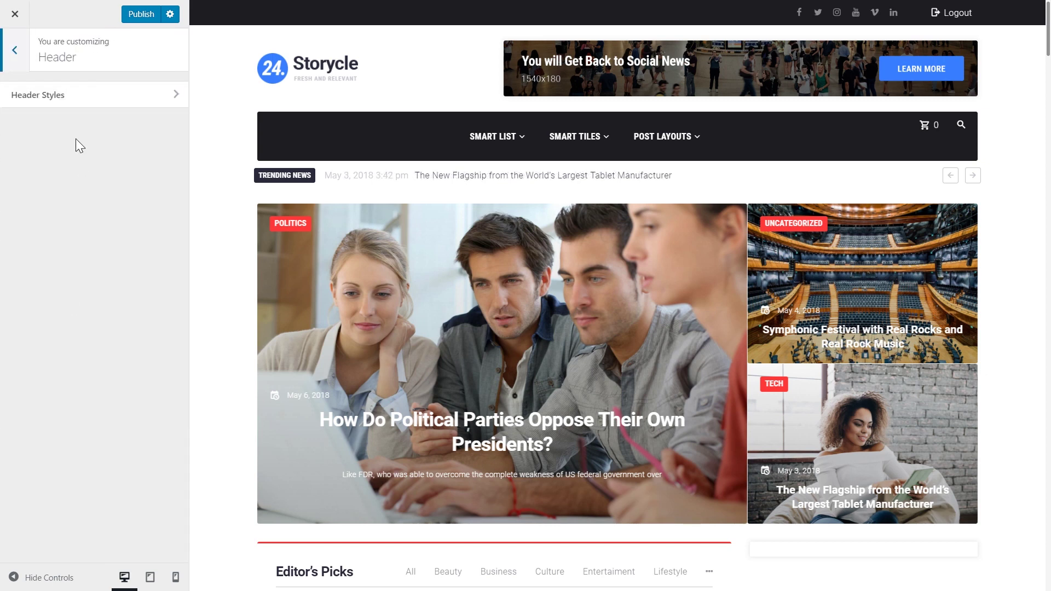
{"action": "left_click", "coordinate": [75, 102]}
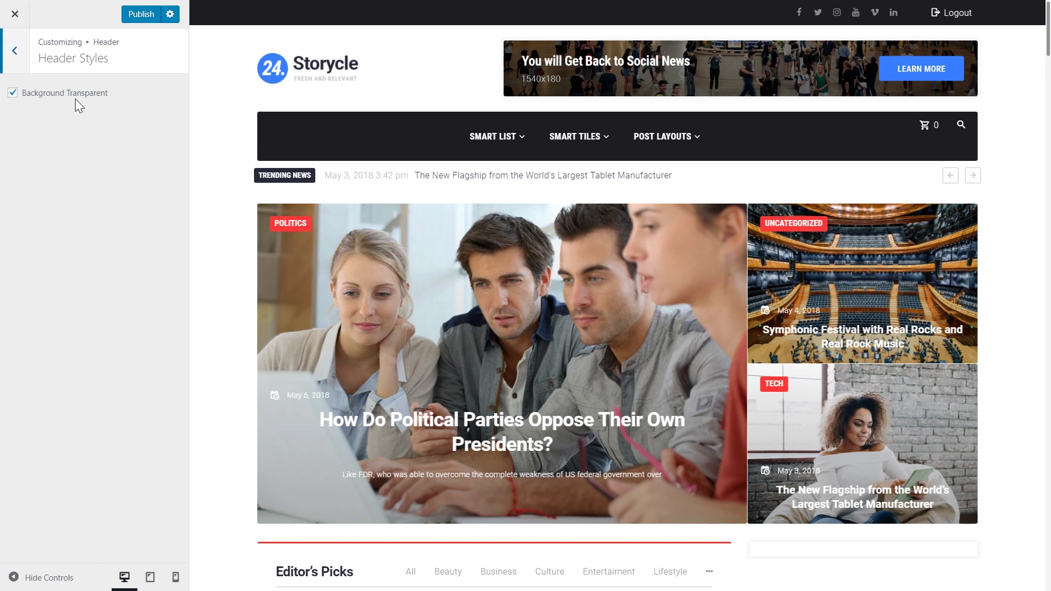
{"action": "left_click", "coordinate": [17, 65]}
{"action": "left_click", "coordinate": [18, 63]}
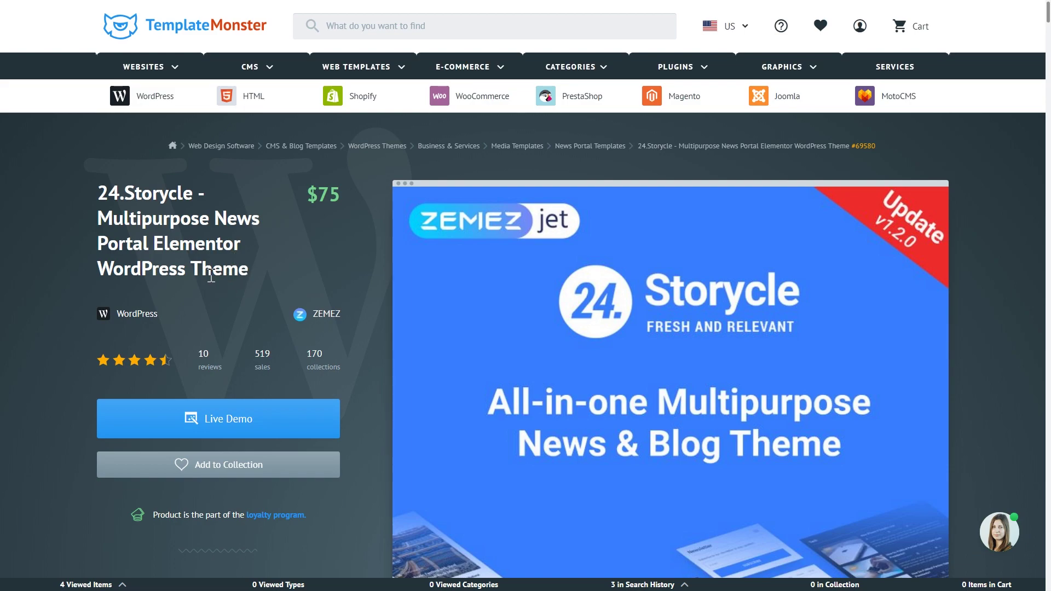
{"action": "scroll", "coordinate": [346, 298], "scroll_direction": "down", "scroll_amount": 5}
{"action": "scroll", "coordinate": [350, 304], "scroll_direction": "down", "scroll_amount": 4}
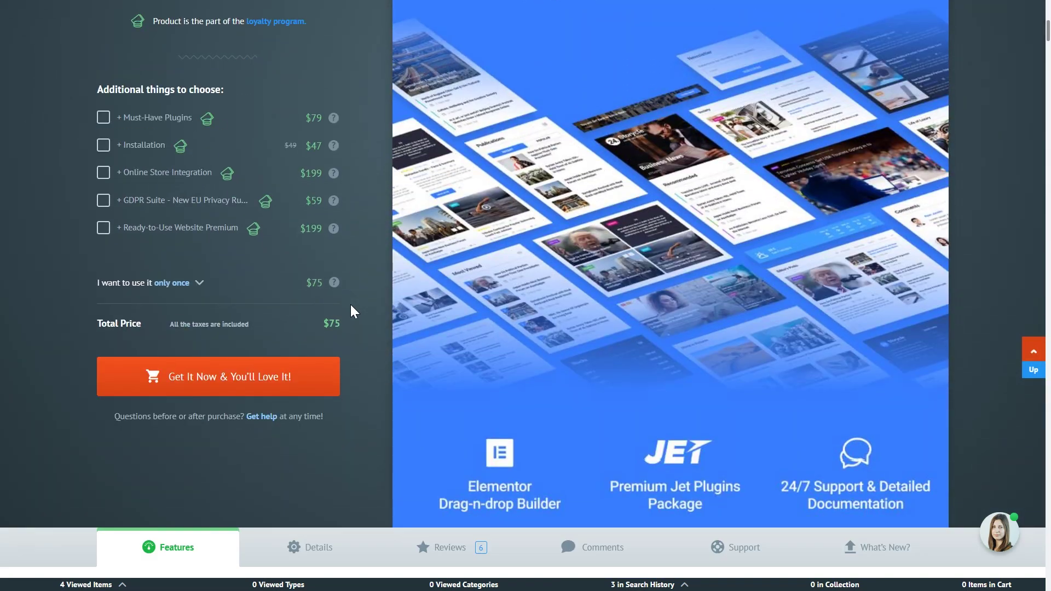
{"action": "scroll", "coordinate": [350, 305], "scroll_direction": "up", "scroll_amount": 6}
{"action": "scroll", "coordinate": [350, 305], "scroll_direction": "up", "scroll_amount": 4}
{"action": "scroll", "coordinate": [351, 304], "scroll_direction": "down", "scroll_amount": 10}
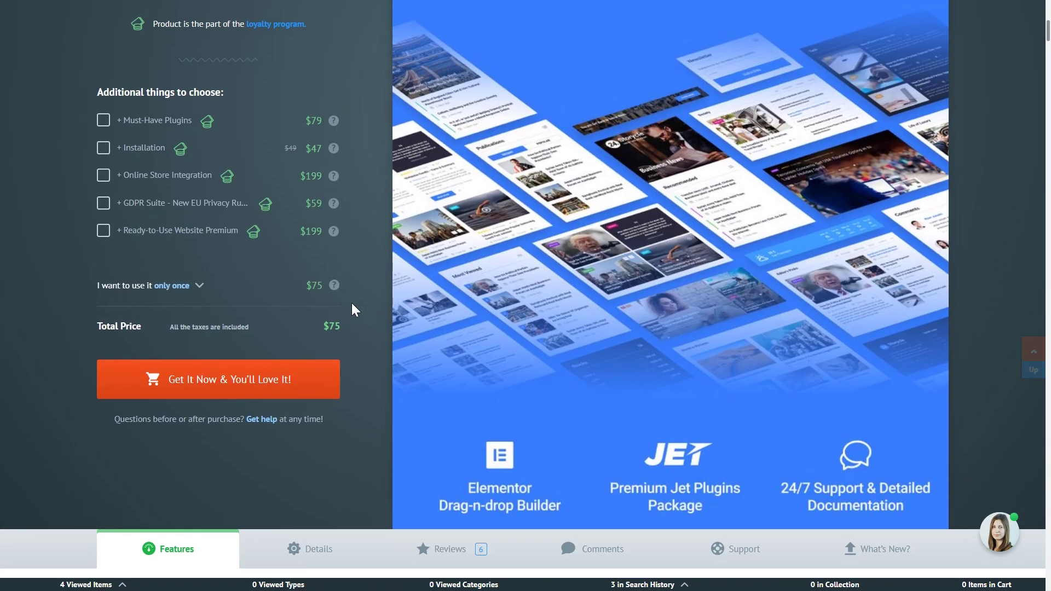
{"action": "scroll", "coordinate": [352, 306], "scroll_direction": "down", "scroll_amount": 8}
{"action": "scroll", "coordinate": [437, 295], "scroll_direction": "down", "scroll_amount": 3}
{"action": "scroll", "coordinate": [511, 287], "scroll_direction": "down", "scroll_amount": 5}
{"action": "scroll", "coordinate": [488, 297], "scroll_direction": "down", "scroll_amount": 3}
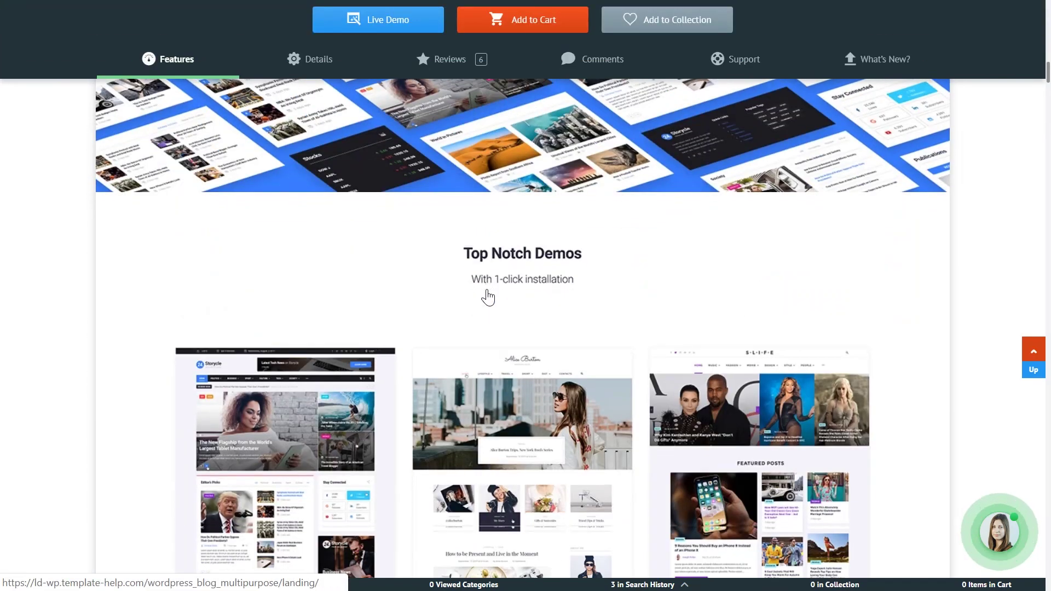
{"action": "scroll", "coordinate": [488, 298], "scroll_direction": "down", "scroll_amount": 5}
{"action": "scroll", "coordinate": [462, 298], "scroll_direction": "down", "scroll_amount": 4}
{"action": "scroll", "coordinate": [462, 298], "scroll_direction": "up", "scroll_amount": 7}
{"action": "scroll", "coordinate": [462, 300], "scroll_direction": "up", "scroll_amount": 7}
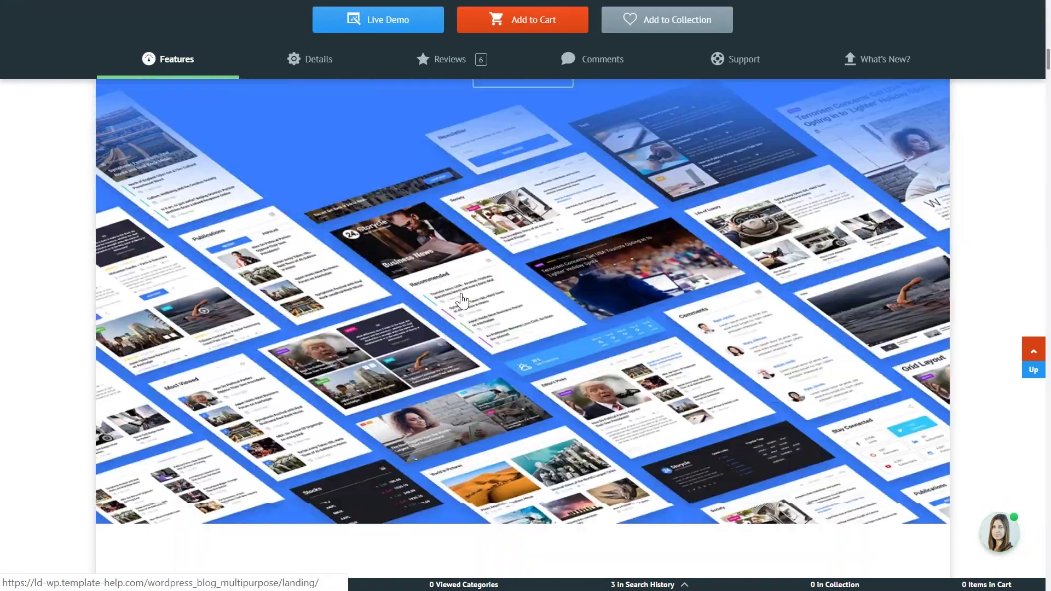
{"action": "scroll", "coordinate": [461, 299], "scroll_direction": "up", "scroll_amount": 10}
{"action": "scroll", "coordinate": [460, 297], "scroll_direction": "up", "scroll_amount": 5}
{"action": "scroll", "coordinate": [356, 284], "scroll_direction": "up", "scroll_amount": 5}
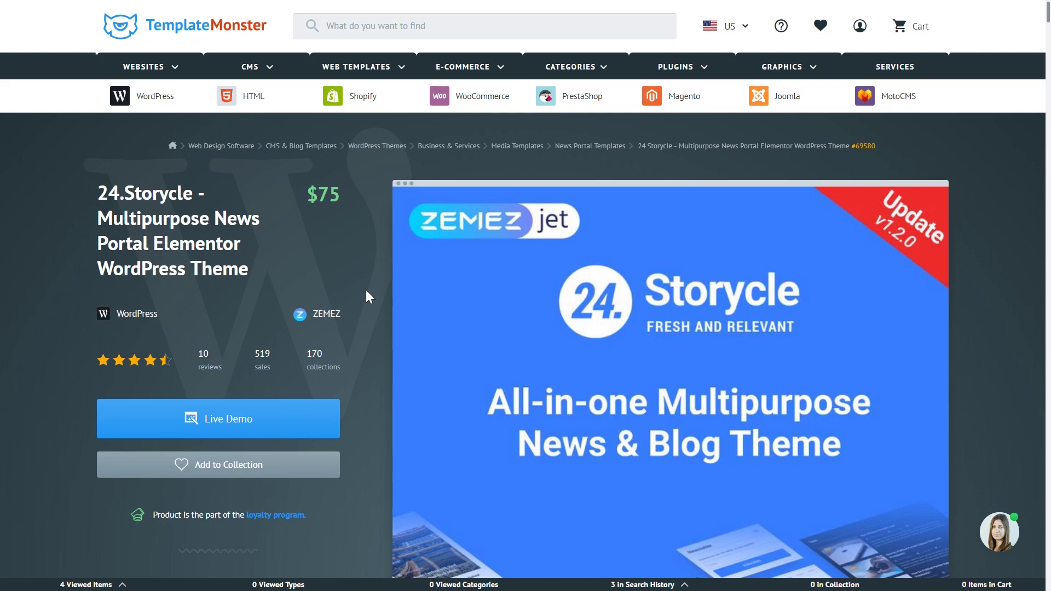